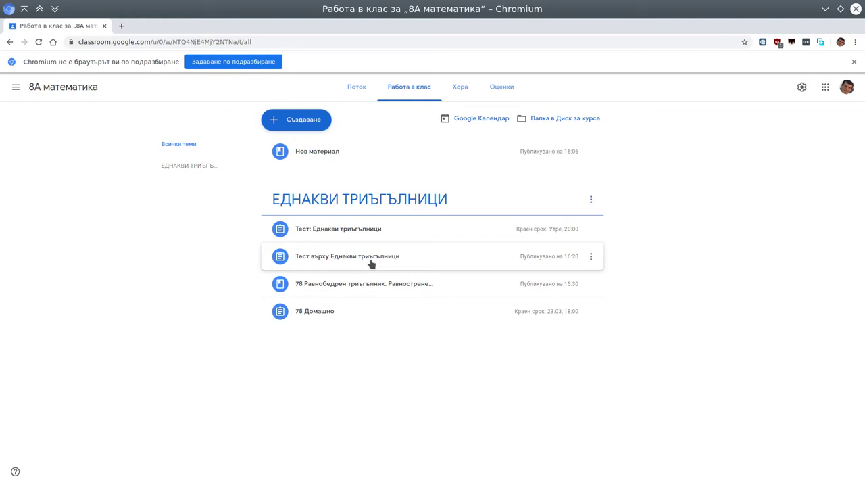
- Create a new class material titled "2020-03-20 Събиране с преминаване"
left_click(296, 120)
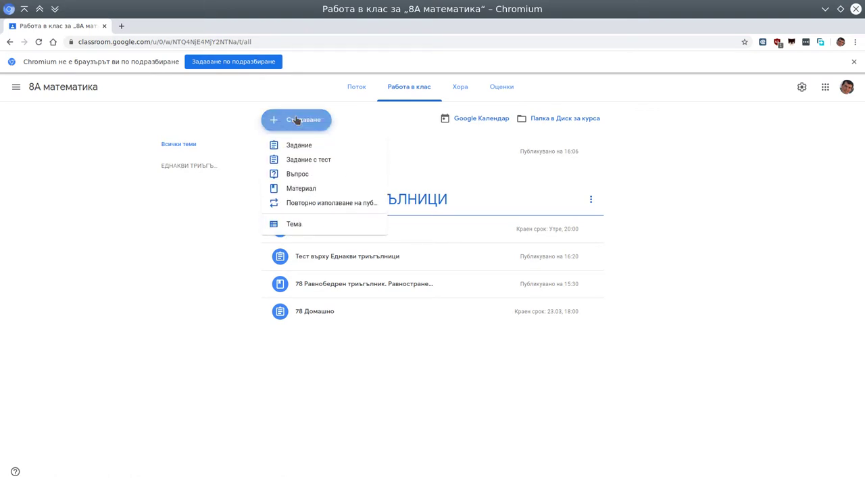
left_click(302, 192)
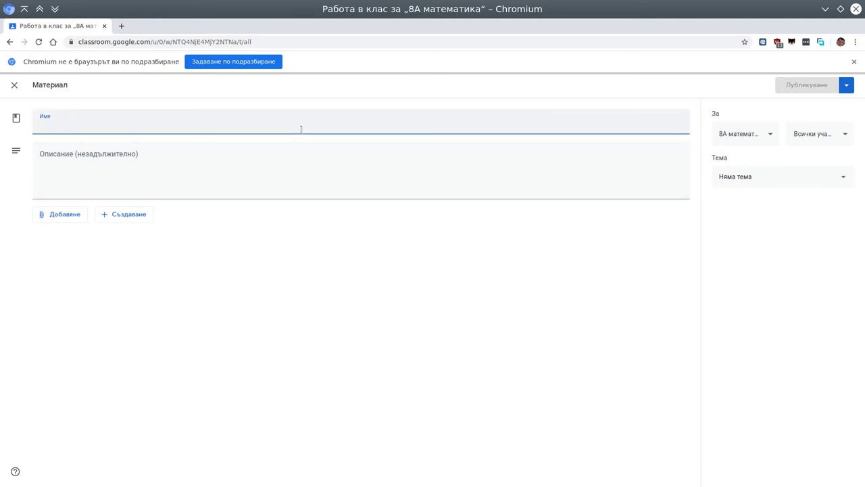
type("Т")
key("BackSpace")
type("20")
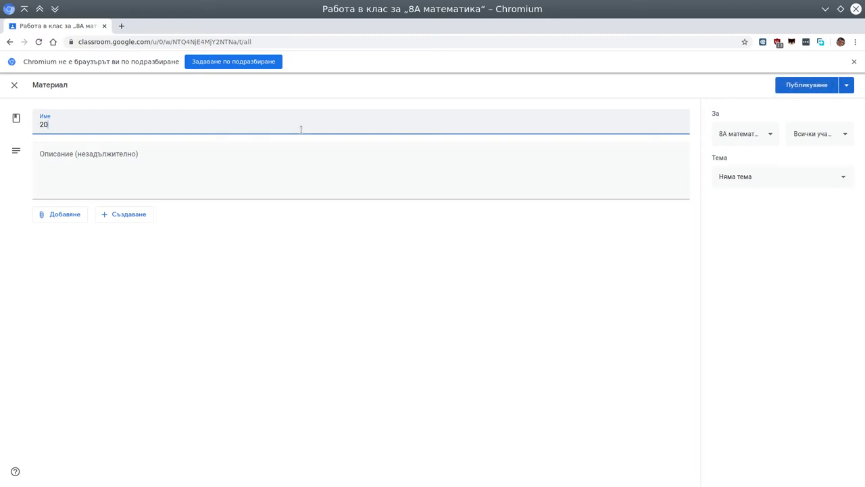
type("20-03-20")
type("Събиране")
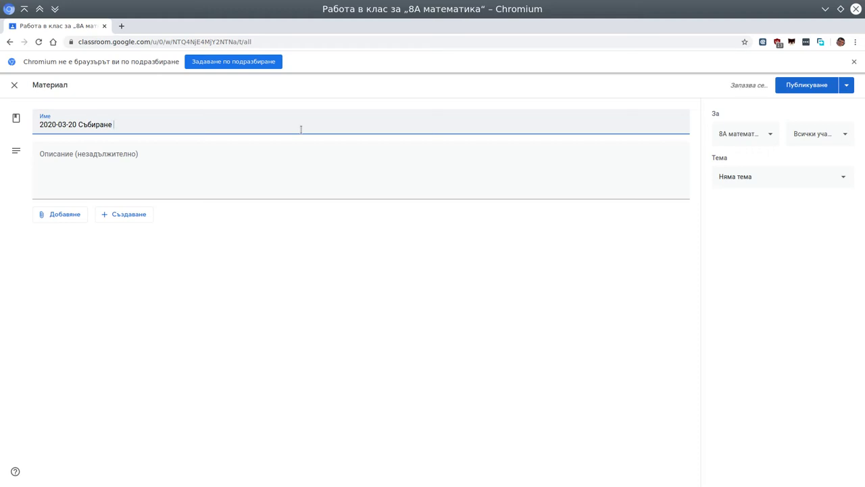
type(" с преминаване")
- Enter "Съберете числата: 15 + 16" as the material's description
left_click(317, 178)
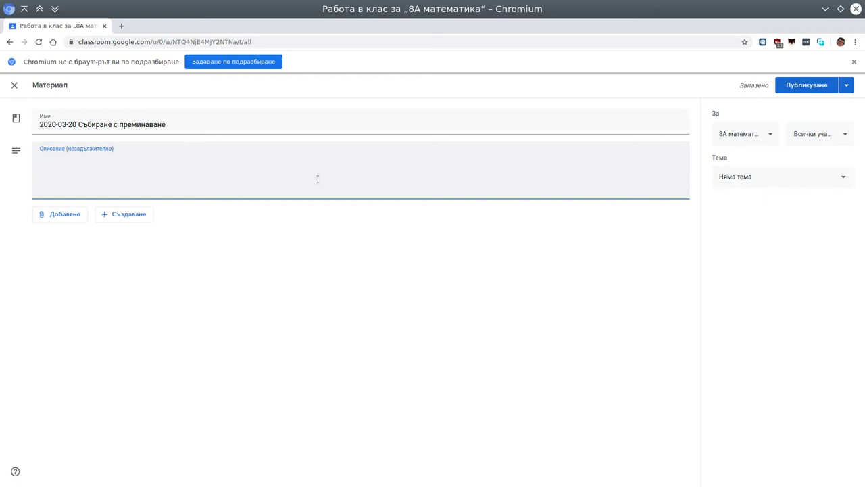
type("Съберете числата:")
left_click(103, 213)
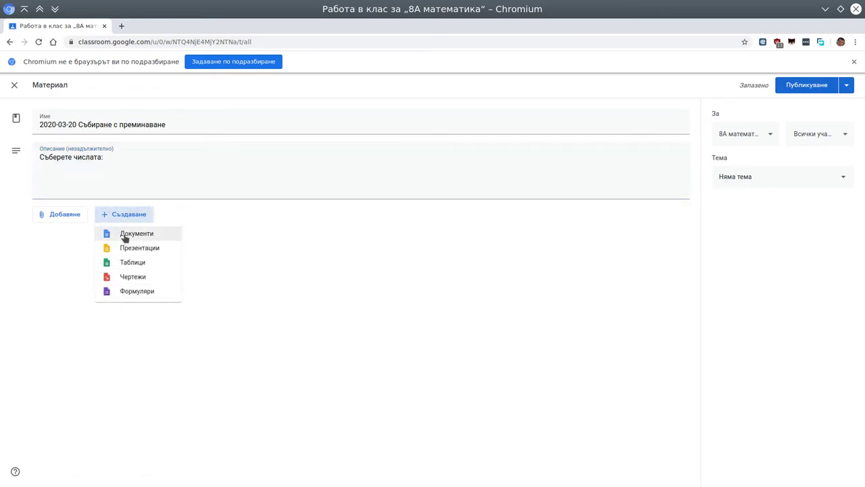
left_click(48, 221)
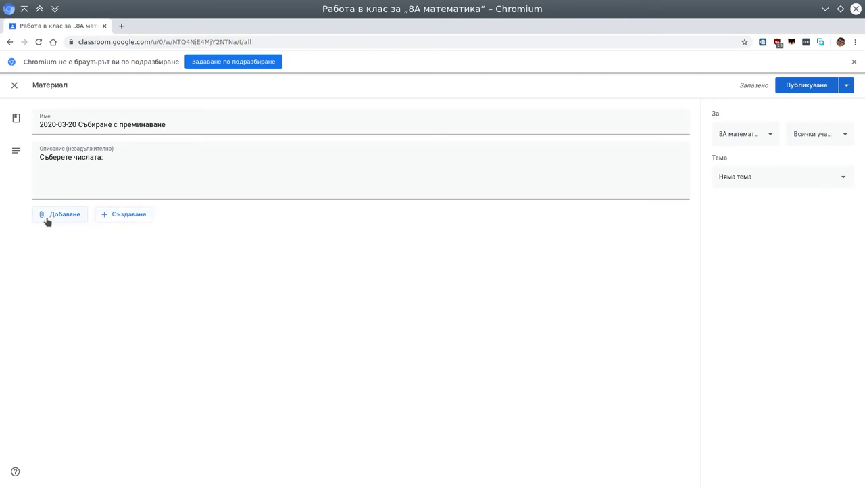
left_click(48, 222)
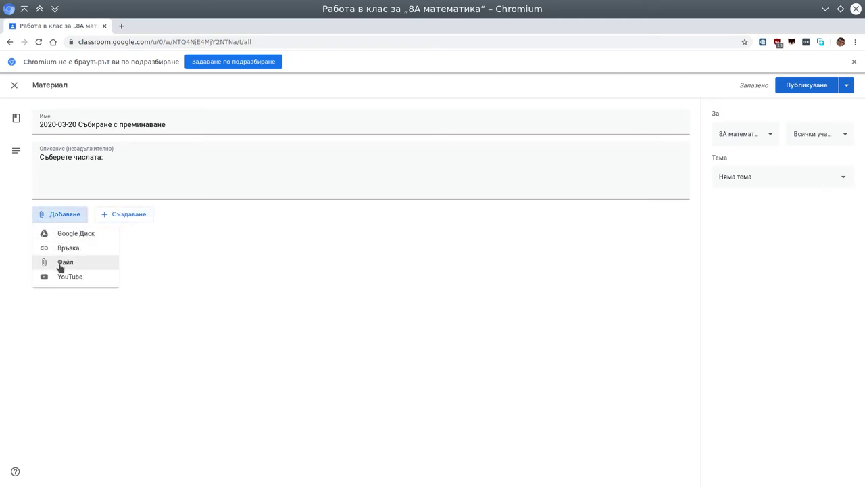
left_click(128, 160)
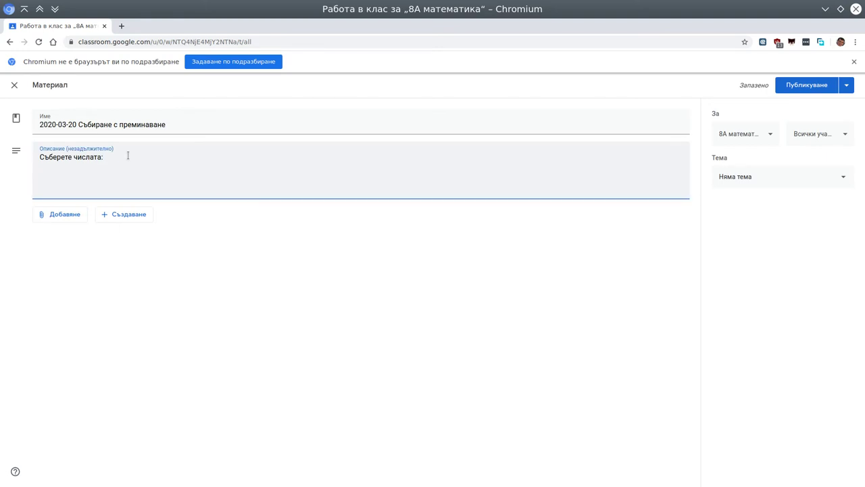
type("15 + 16")
- Assign the material to a new topic named "МАТЕМАТИКА" and publish it
left_click(737, 178)
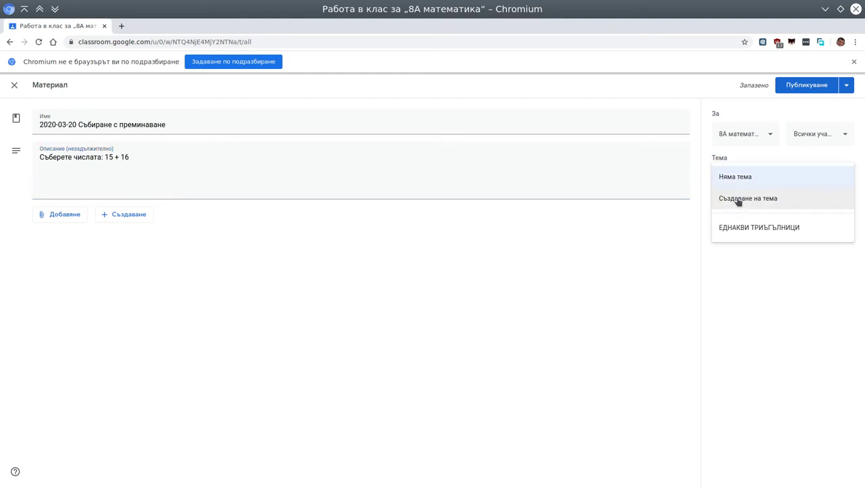
left_click(737, 199)
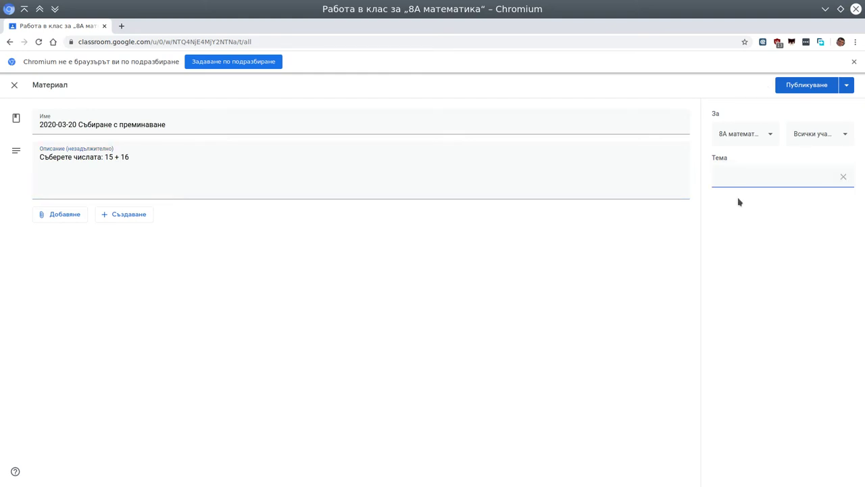
type("МАТЕМАТИКА")
left_click(816, 85)
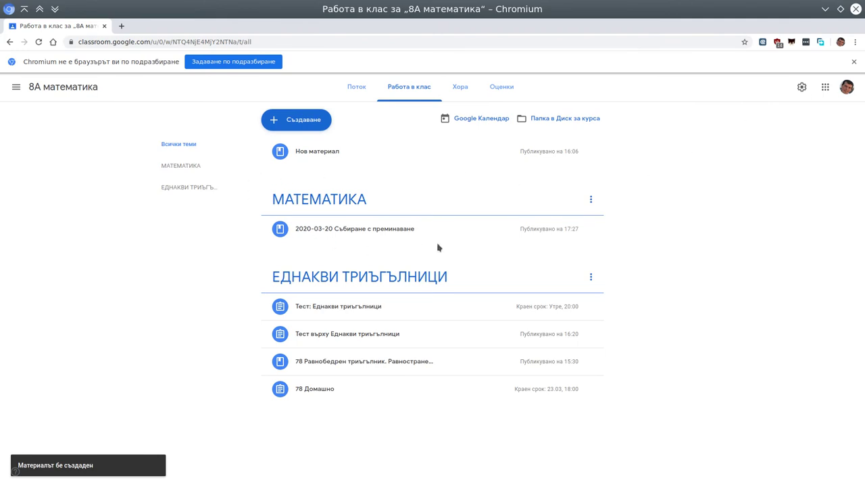
- Create another class material titled "2020-03-20 Стихотворението Джоре Дос"
left_click(313, 124)
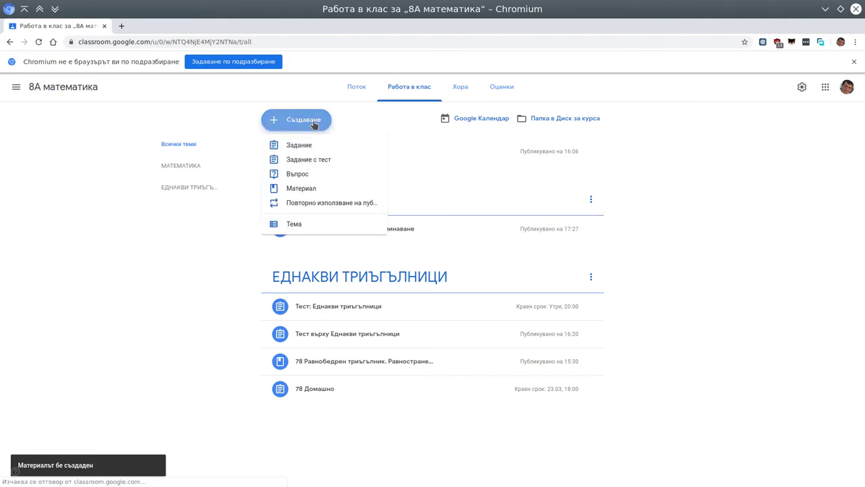
left_click(308, 188)
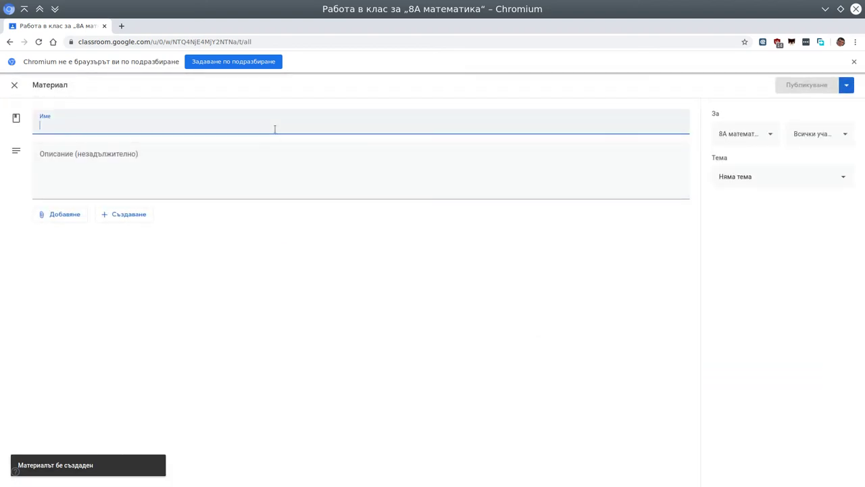
type("Бъ")
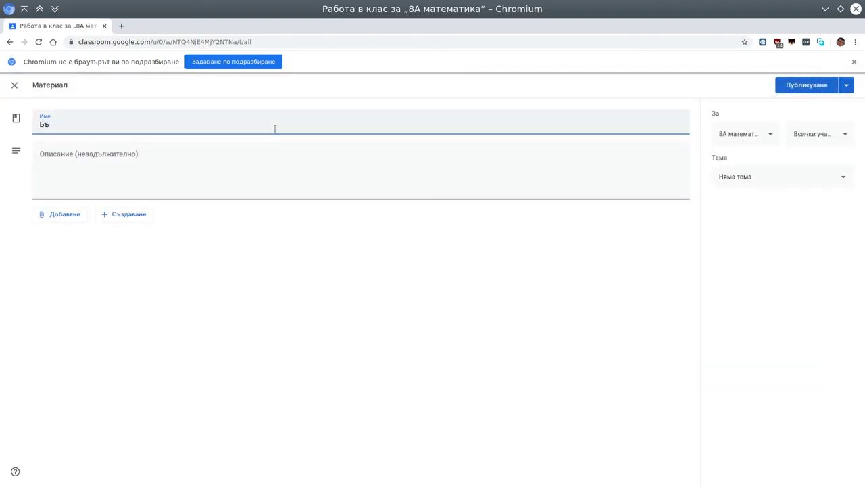
key("BackSpace")
key("BackSpace")
type("2020-03-20 Стихотворението Дж")
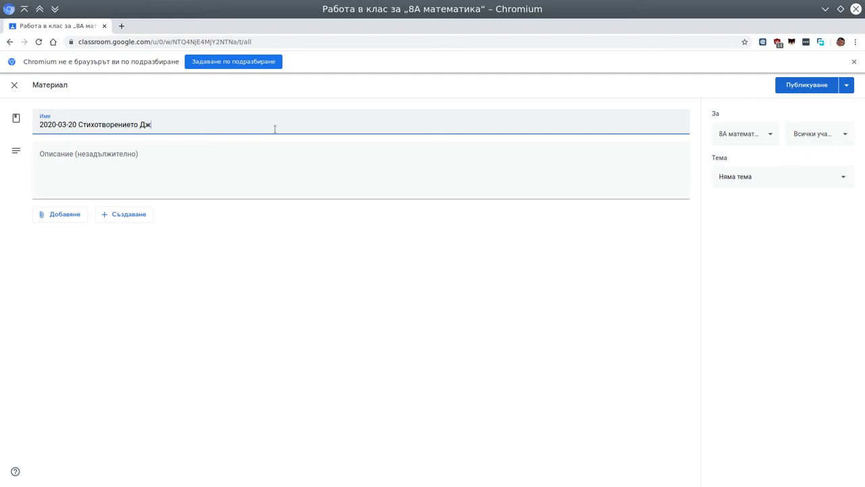
type("оре Дос")
- Enter "жояжоажо" as the material's description and start creating a new topic for it
left_click(285, 181)
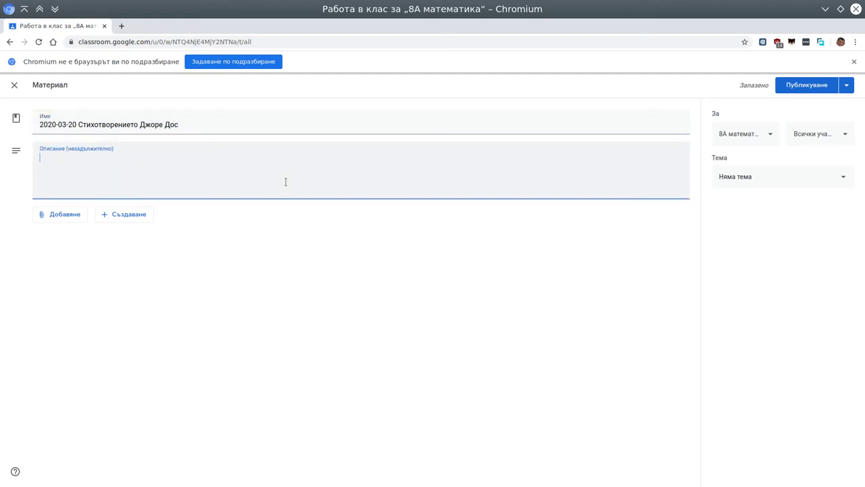
type("жояжоажо")
left_click(765, 180)
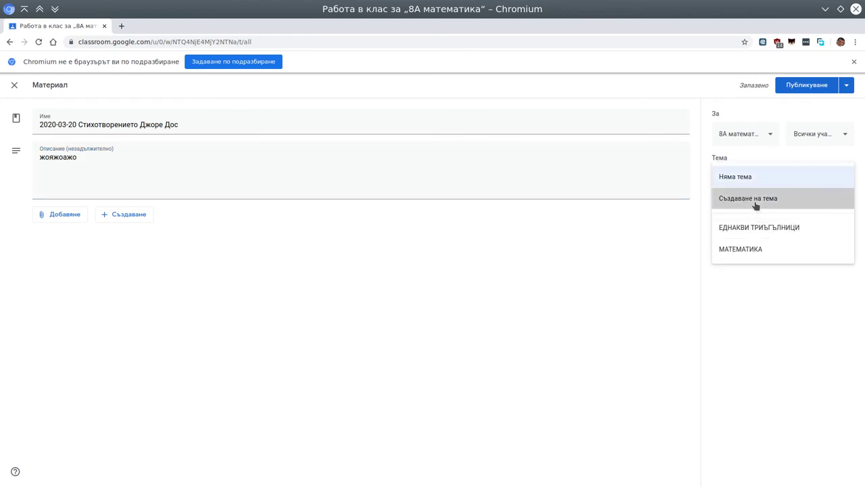
left_click(757, 200)
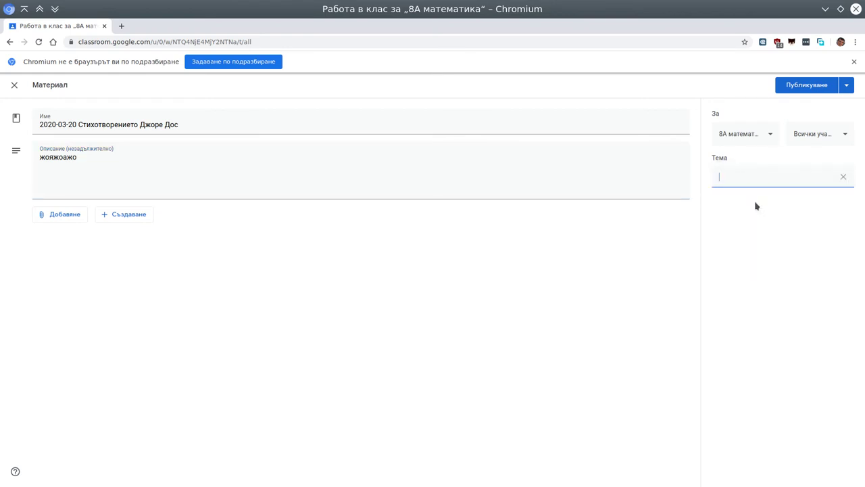
type("БЪ")
type("ЛГАРСКИ")
key("BackSpace")
key("BackSpace")
key("BackSpace")
key("BackSpace")
key("BackSpace")
key("BackSpace")
key("BackSpace")
key("BackSpace")
key("BackSpace")
key("BackSpace")
- Name the new topic "Български език" and publish the material
type("Бълга")
type("рски ези")
left_click(806, 88)
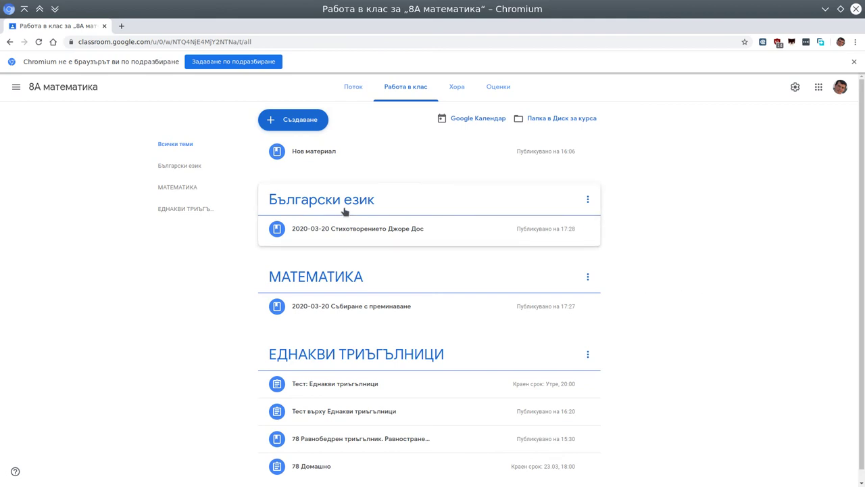
- Create a third class material titled "Стихотворението „Пенчо бре чети“"
left_click(302, 121)
left_click(298, 187)
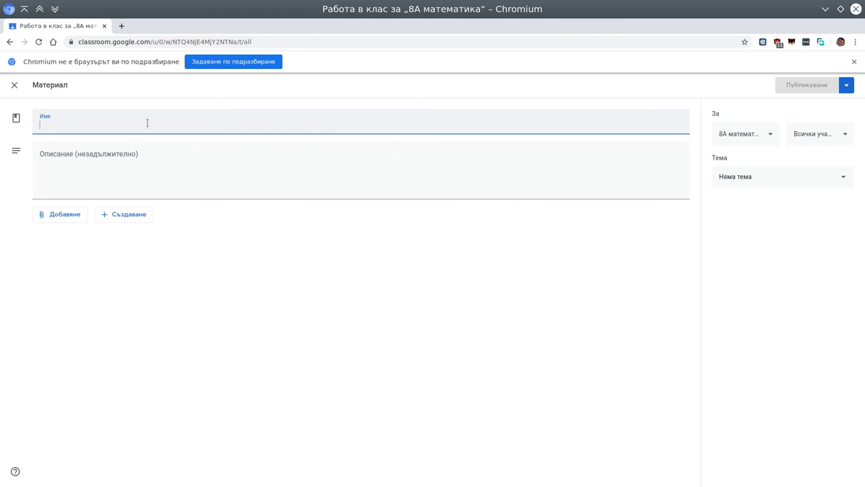
type("Стихотворенио")
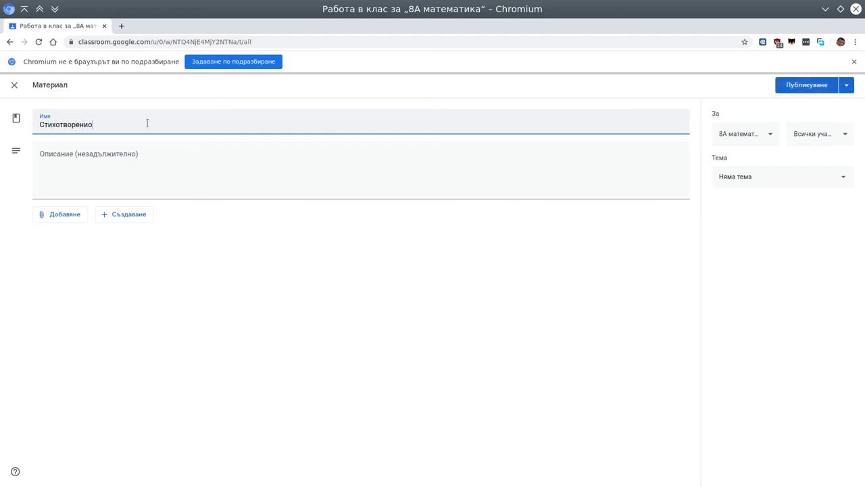
type("то „")
type(" Пенч")
type("о бре че")
type("ти")
type("\"")
type("„")
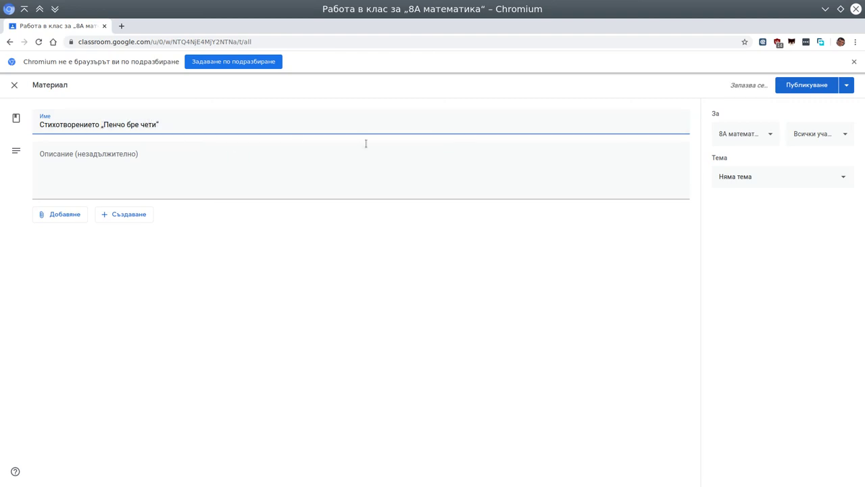
- Assign the material to the existing topic "Български език" and publish it
left_click(797, 179)
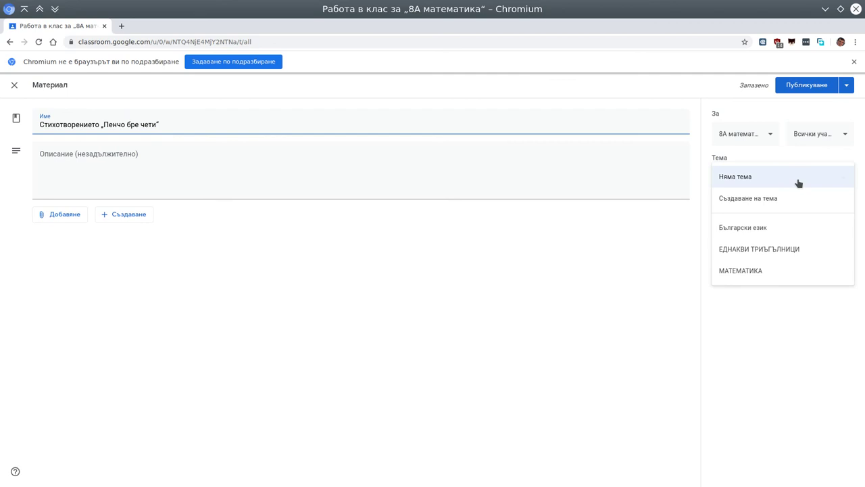
left_click(768, 226)
left_click(794, 86)
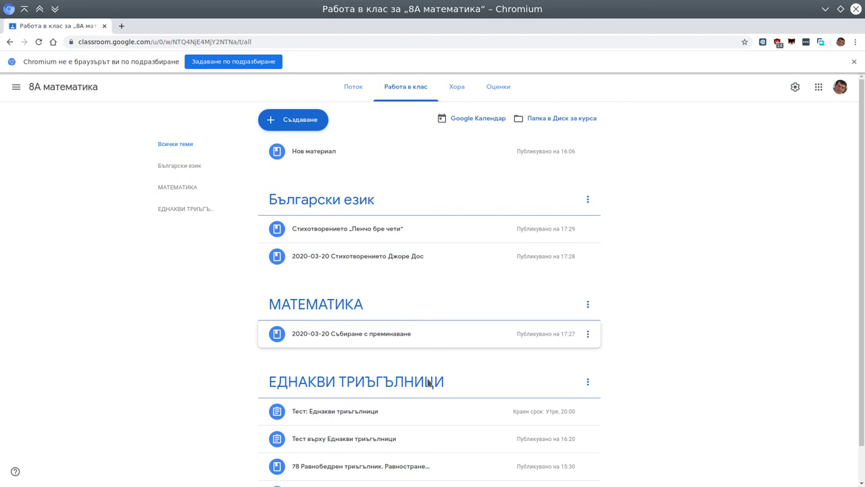
mouse_move(512, 483)
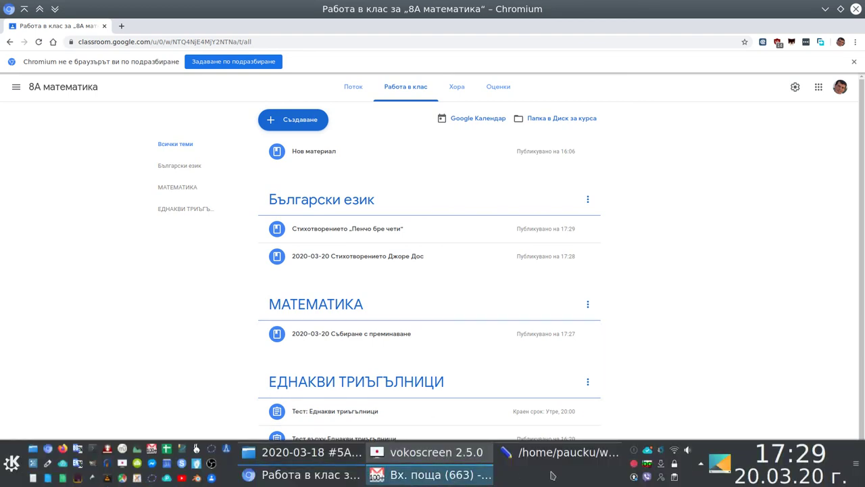